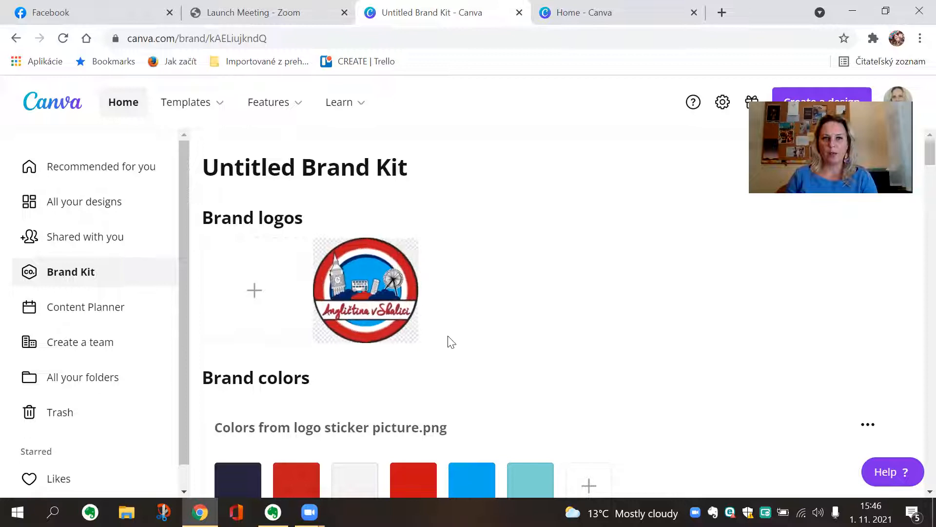
{"action": "scroll", "coordinate": [482, 317], "scroll_direction": "down", "scroll_amount": 2}
{"action": "scroll", "coordinate": [482, 317], "scroll_direction": "up", "scroll_amount": 6}
{"action": "left_click", "coordinate": [256, 295]}
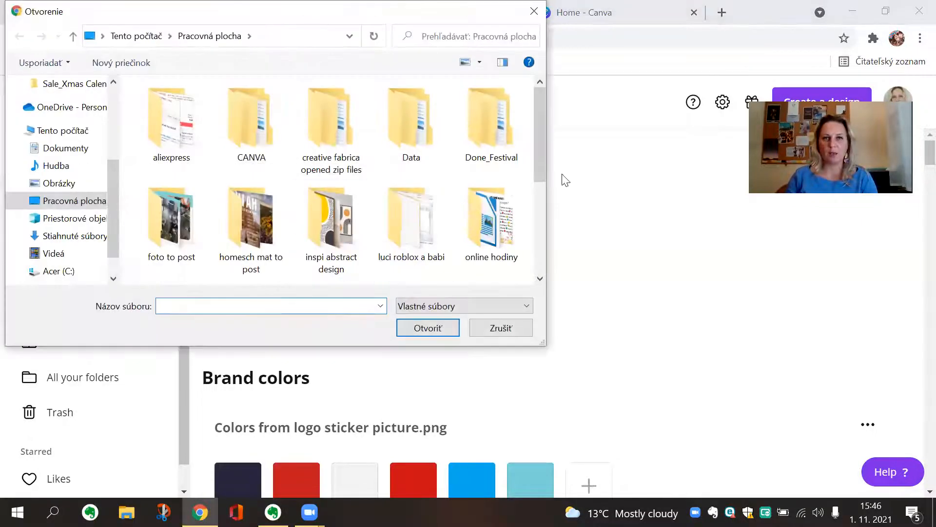
{"action": "left_click", "coordinate": [504, 327]}
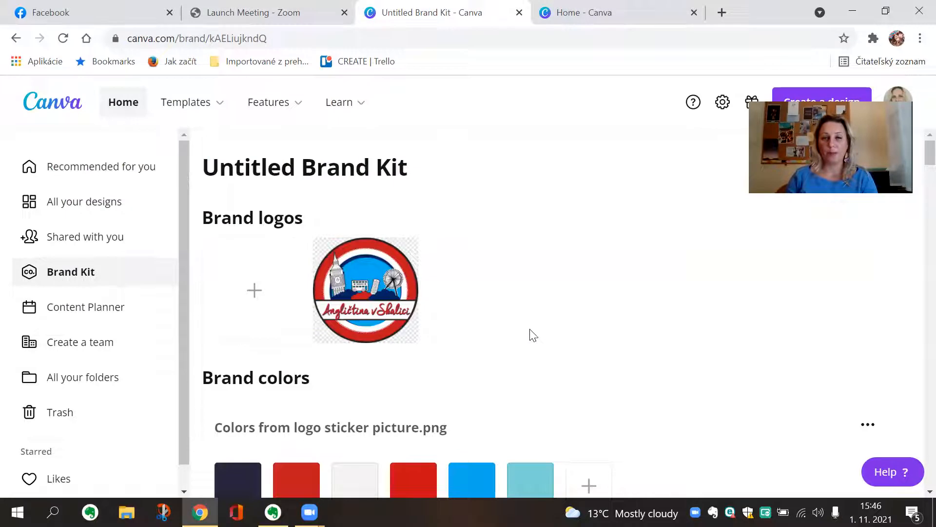
Step: Add a custom palette to the brand colors, after the Retro Punch palette
{"action": "scroll", "coordinate": [529, 335], "scroll_direction": "down", "scroll_amount": 3}
{"action": "scroll", "coordinate": [478, 361], "scroll_direction": "down", "scroll_amount": 4}
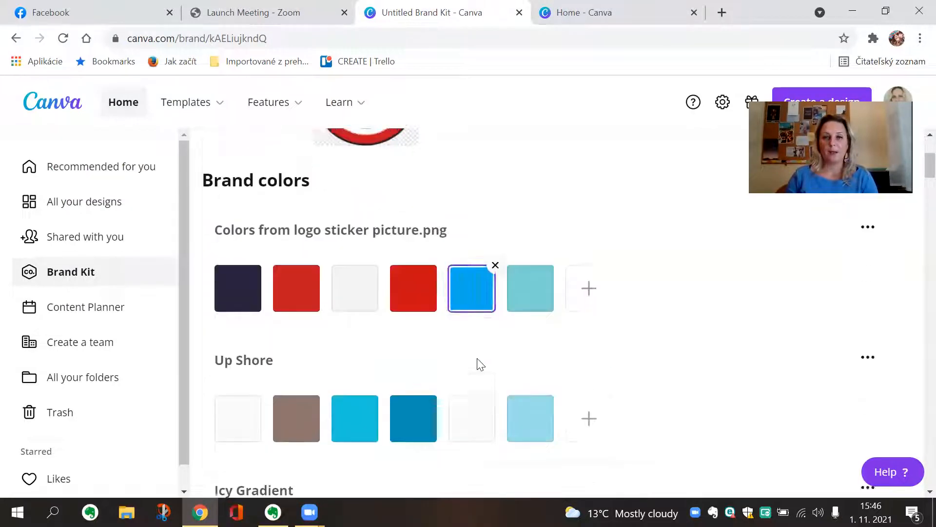
{"action": "scroll", "coordinate": [293, 378], "scroll_direction": "down", "scroll_amount": 13}
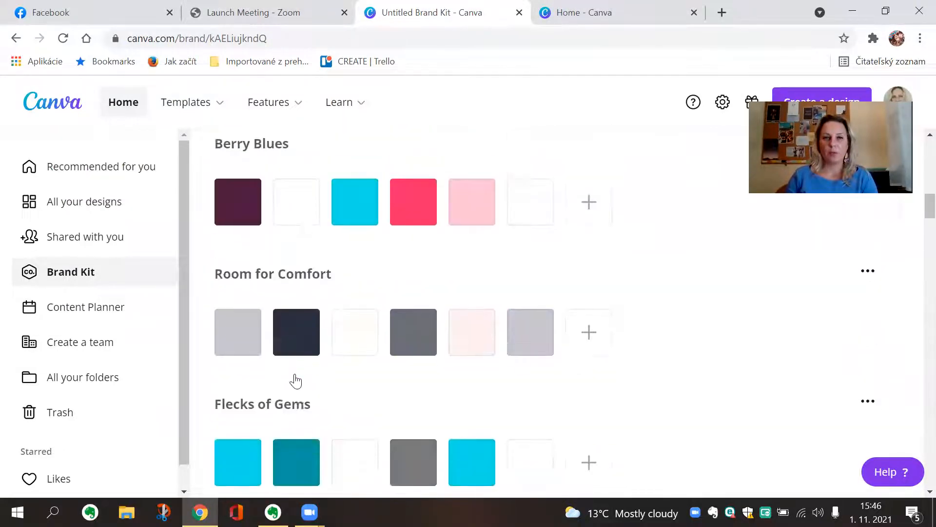
{"action": "scroll", "coordinate": [295, 380], "scroll_direction": "down", "scroll_amount": 20}
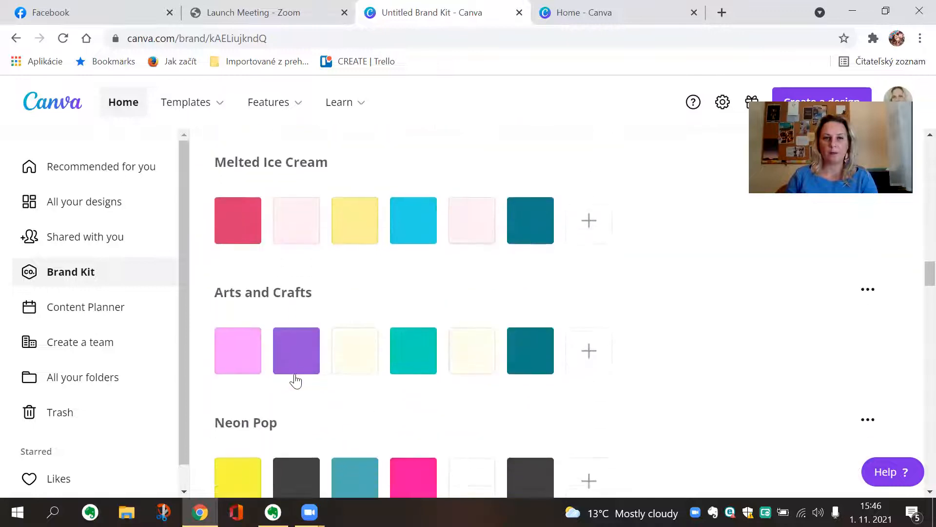
{"action": "scroll", "coordinate": [295, 380], "scroll_direction": "down", "scroll_amount": 3}
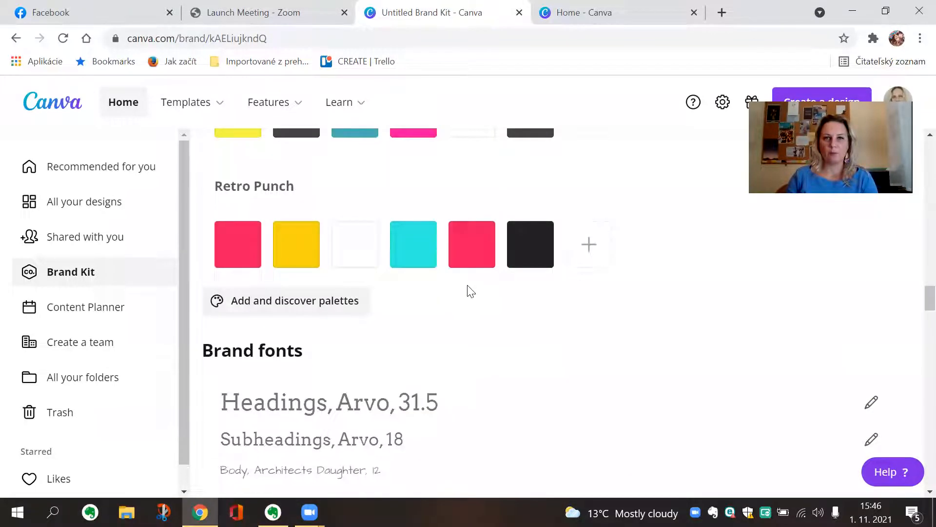
{"action": "left_click", "coordinate": [318, 306]}
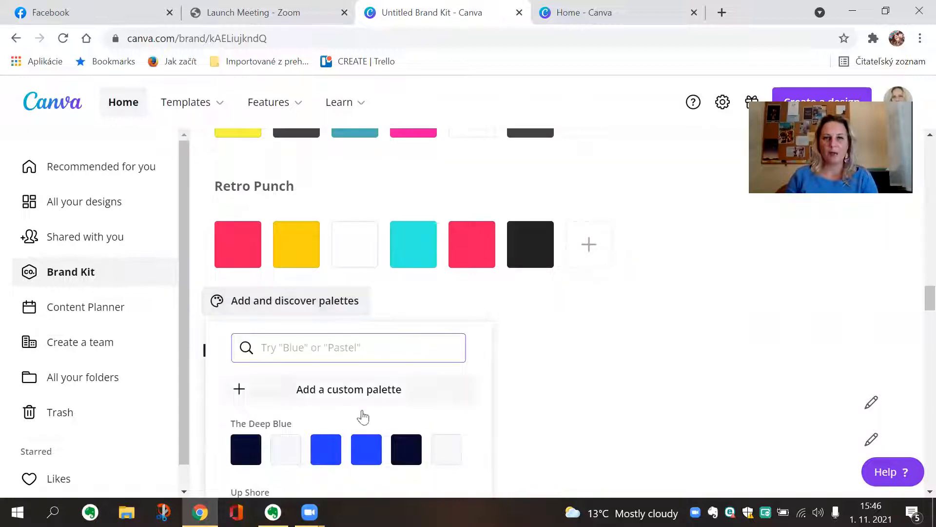
{"action": "left_click", "coordinate": [322, 395]}
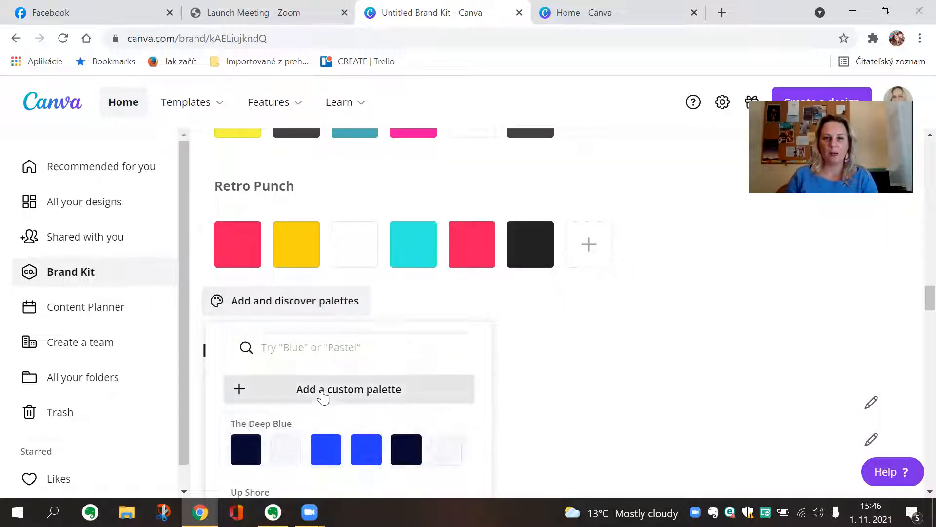
Step: Rename the new untitled palette as "my brand colours"
{"action": "scroll", "coordinate": [358, 379], "scroll_direction": "down", "scroll_amount": 3}
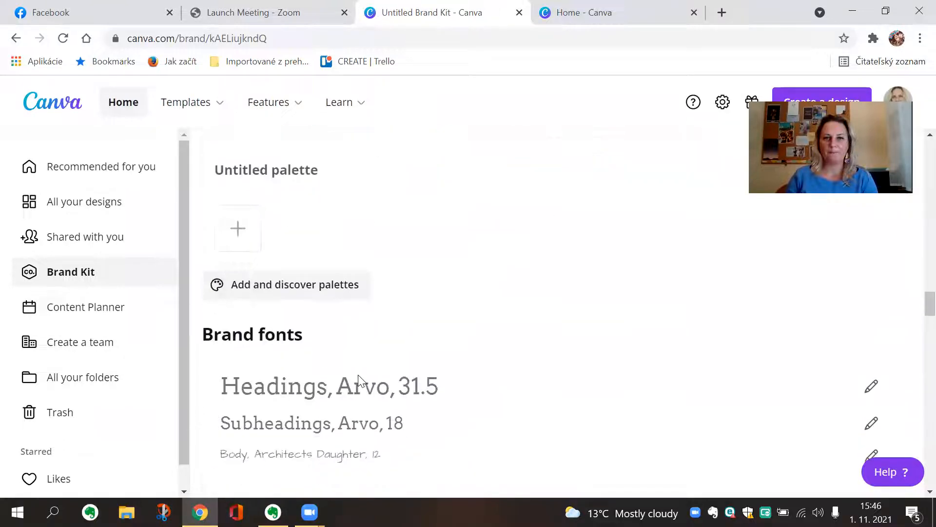
{"action": "scroll", "coordinate": [361, 381], "scroll_direction": "up", "scroll_amount": 2}
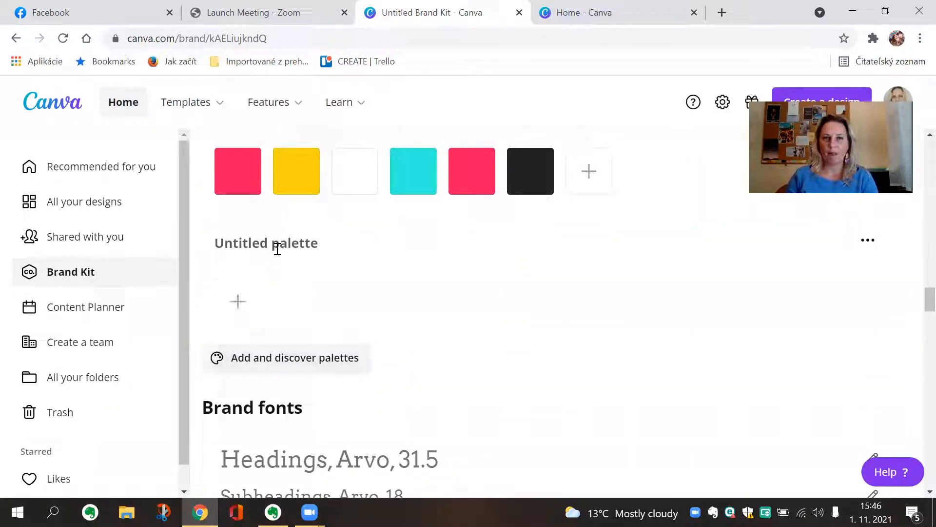
{"action": "left_click", "coordinate": [865, 243]}
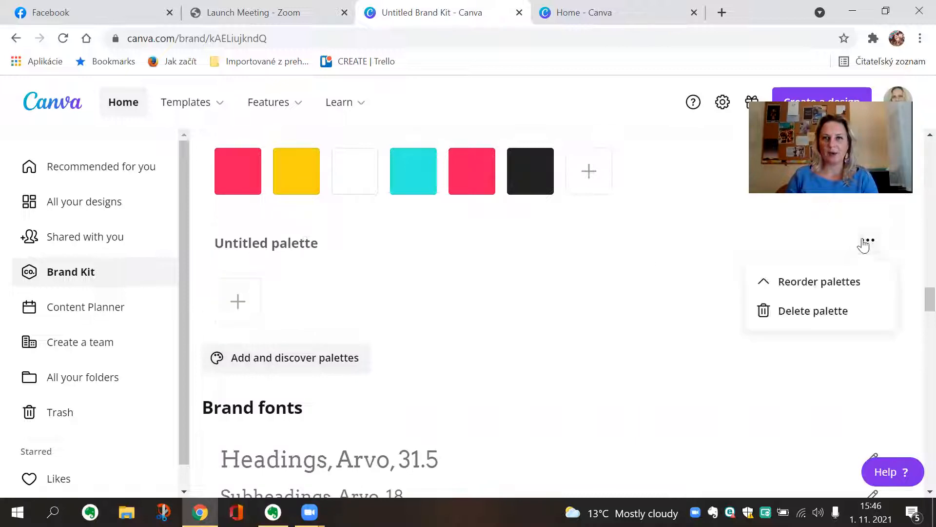
{"action": "left_click", "coordinate": [323, 247]}
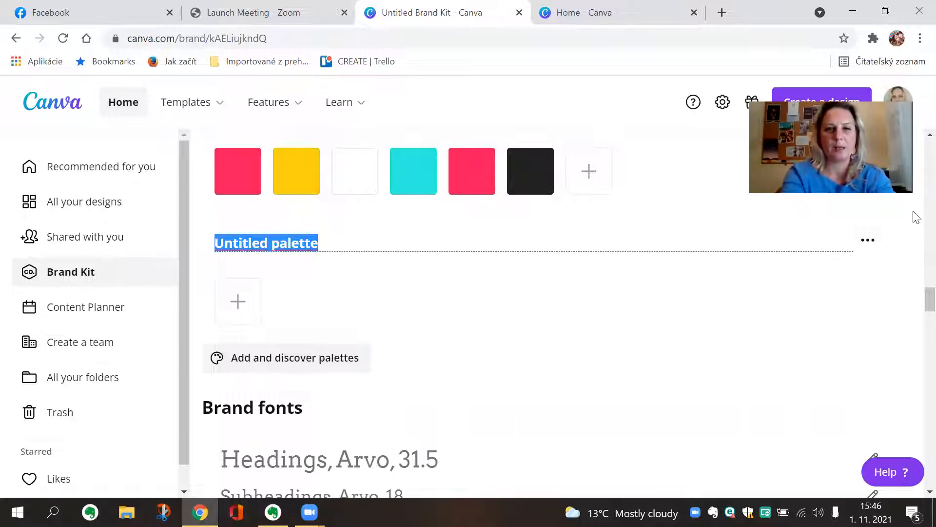
{"action": "type", "text": "my brand colours"}
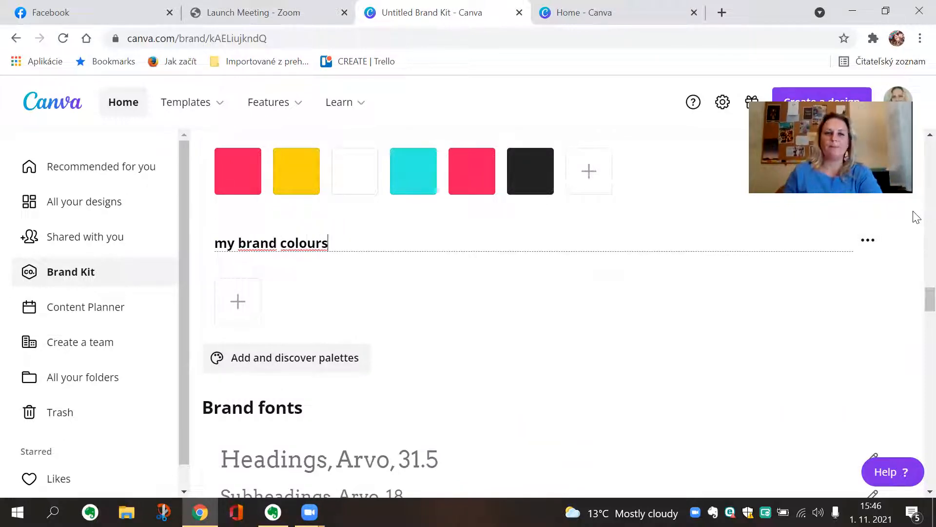
Step: Add four colors to the "my brand colours" palette: golden brown, black, pink and yellow
{"action": "left_click", "coordinate": [248, 306]}
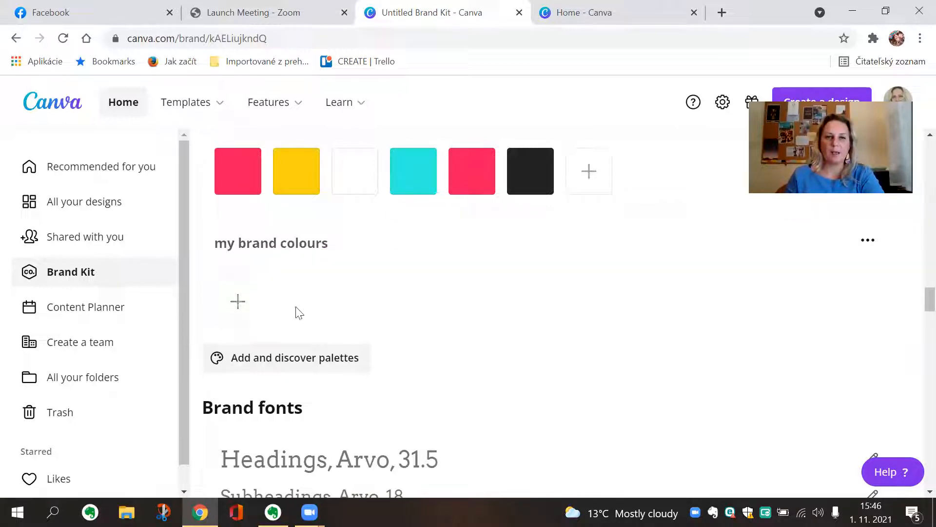
{"action": "left_click", "coordinate": [245, 312]}
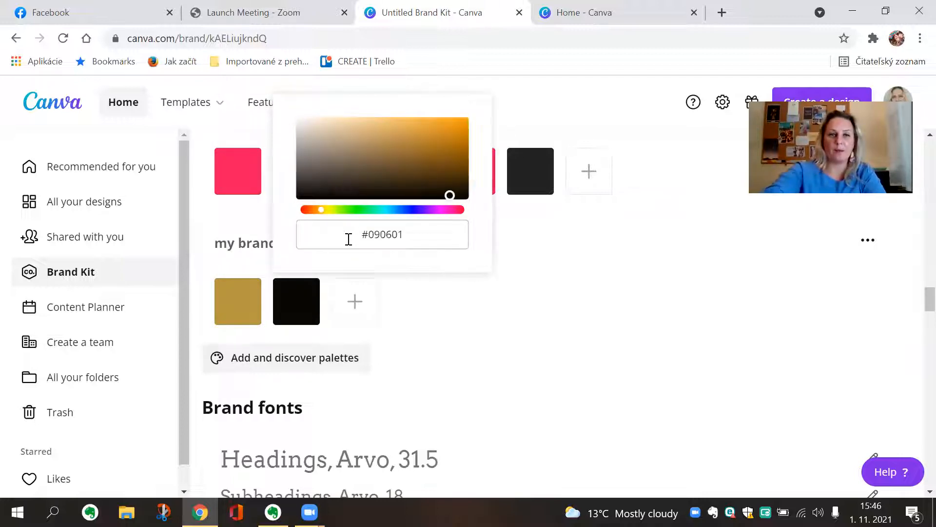
{"action": "key", "text": "Return"}
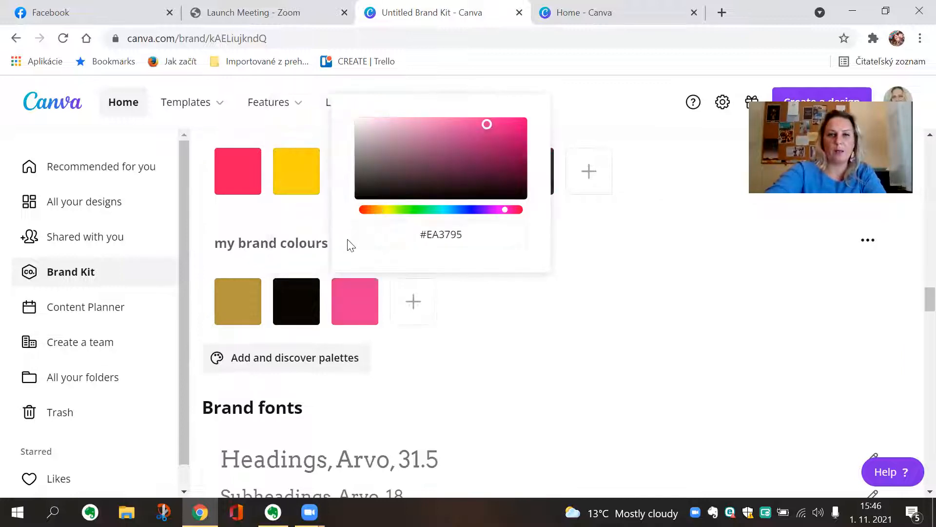
{"action": "key", "text": "Return"}
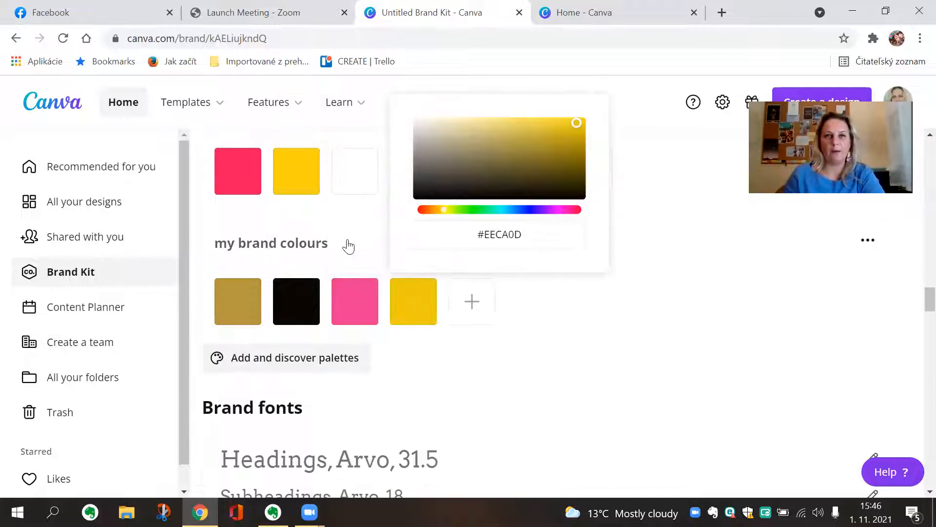
{"action": "left_click", "coordinate": [540, 326]}
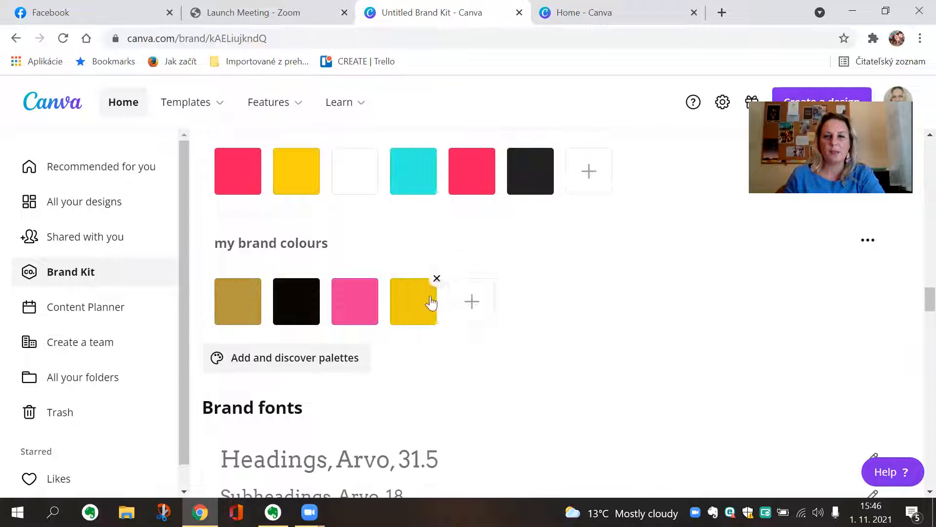
{"action": "mouse_move", "coordinate": [431, 284]}
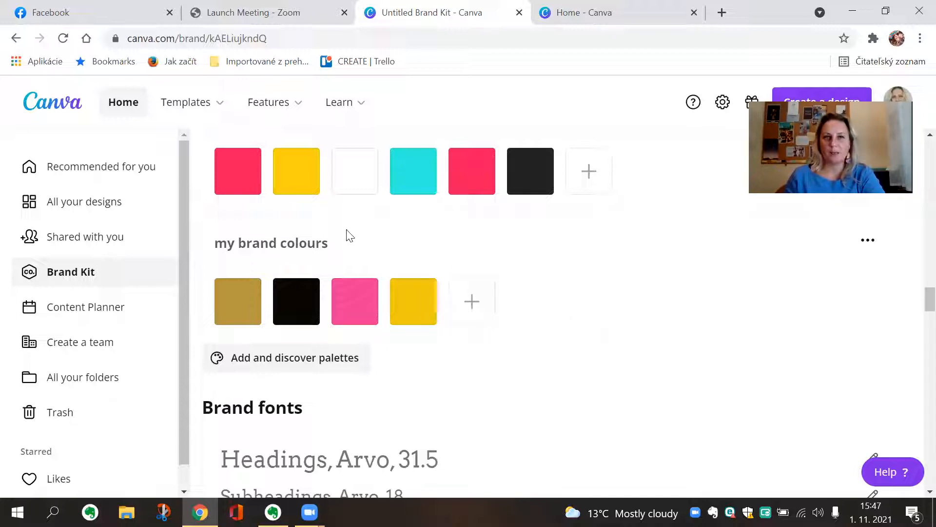
Step: Examine the brand fonts and the font choices offered for the Headings style, leaving the style as it is
{"action": "scroll", "coordinate": [569, 402], "scroll_direction": "down", "scroll_amount": 3}
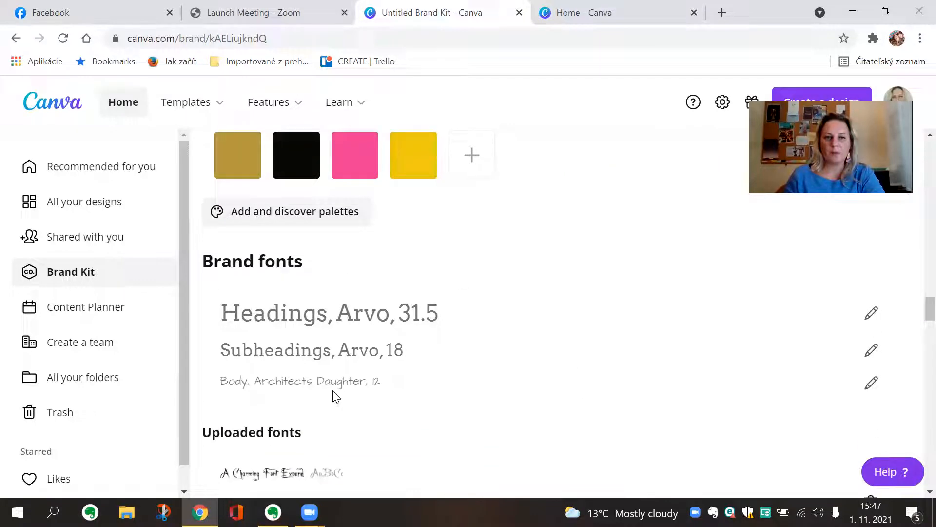
{"action": "scroll", "coordinate": [335, 396], "scroll_direction": "down", "scroll_amount": 1}
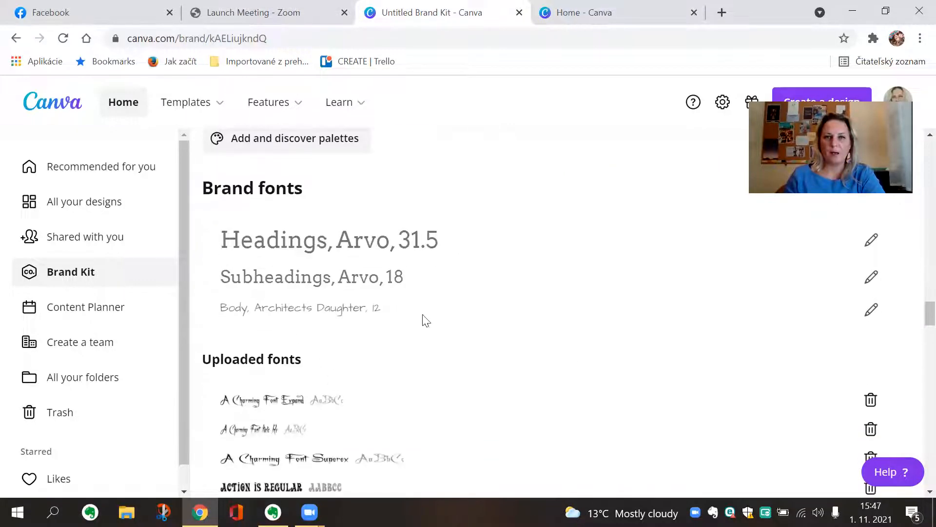
{"action": "scroll", "coordinate": [426, 320], "scroll_direction": "up", "scroll_amount": 1}
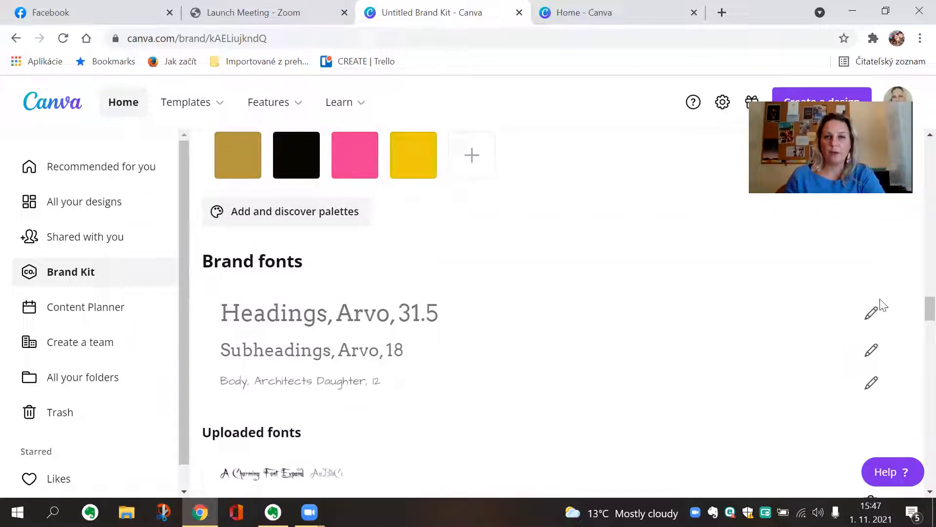
{"action": "left_click", "coordinate": [871, 315]}
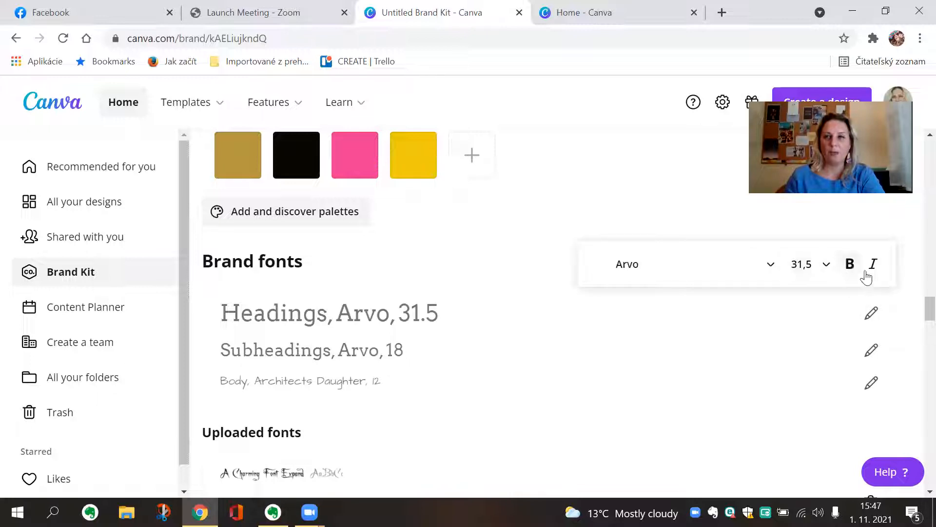
{"action": "left_click", "coordinate": [773, 271]}
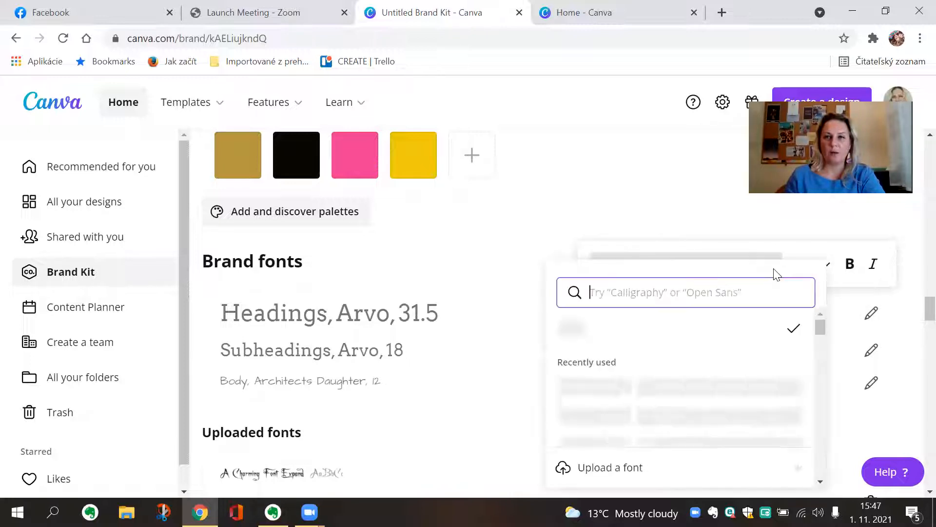
{"action": "left_click", "coordinate": [608, 221]}
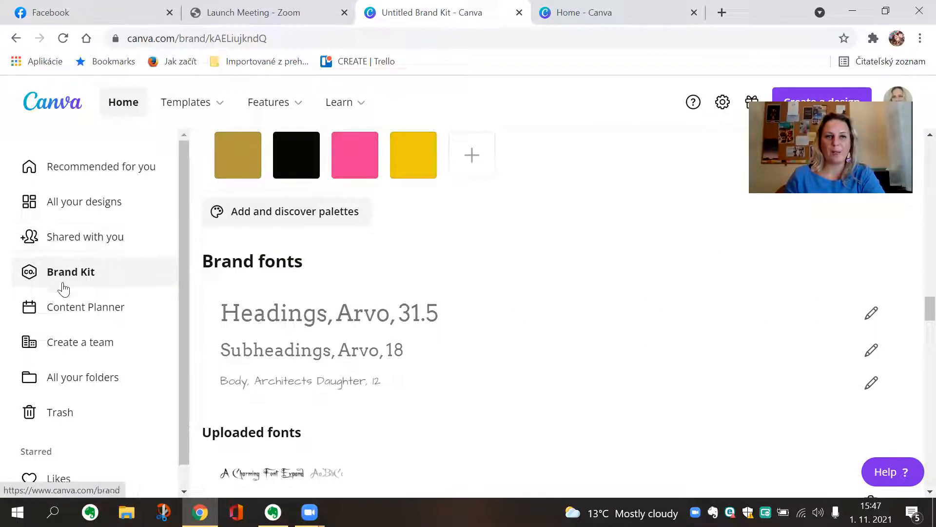
Step: From the Canva home page, find the Instagram Post format and create a blank Instagram Post design
{"action": "left_click", "coordinate": [592, 12]}
{"action": "scroll", "coordinate": [356, 356], "scroll_direction": "down", "scroll_amount": 3}
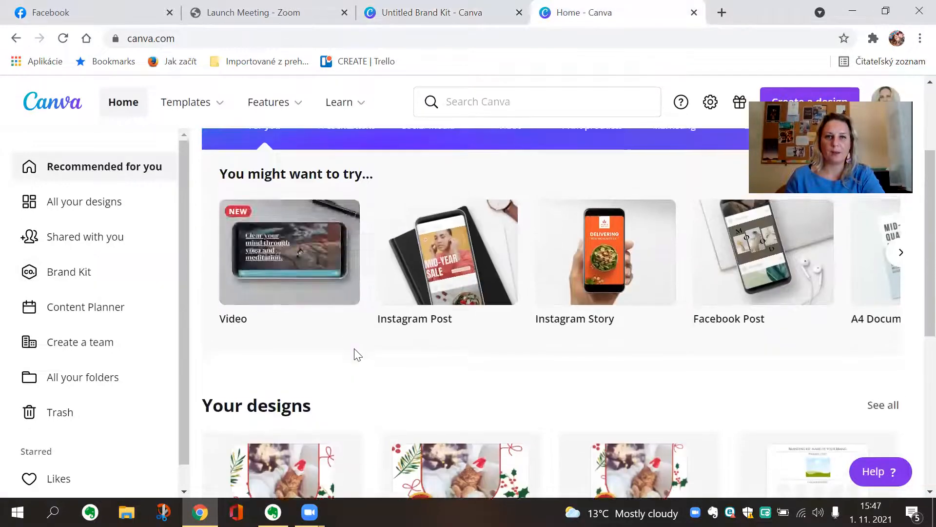
{"action": "scroll", "coordinate": [356, 355], "scroll_direction": "up", "scroll_amount": 3}
{"action": "left_click", "coordinate": [468, 101]}
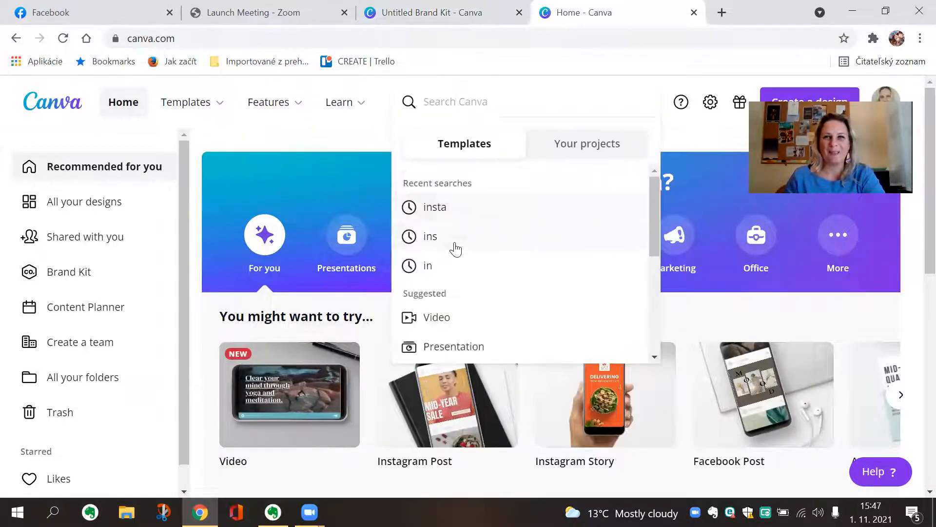
{"action": "scroll", "coordinate": [467, 292], "scroll_direction": "down", "scroll_amount": 3}
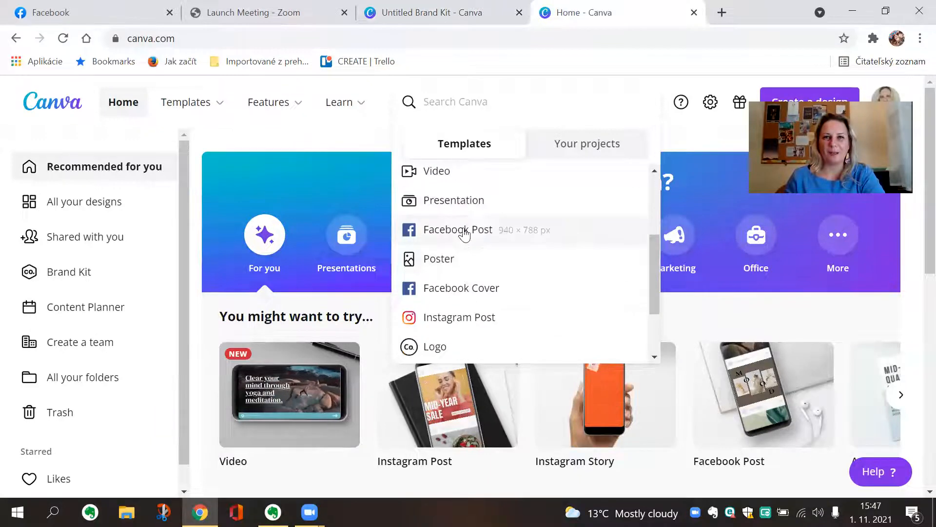
{"action": "left_click", "coordinate": [475, 318]}
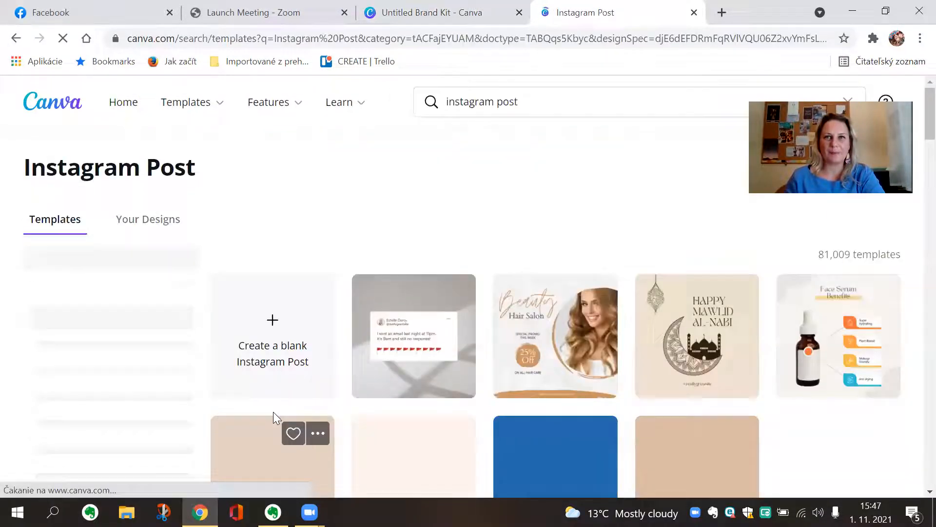
{"action": "left_click", "coordinate": [285, 331]}
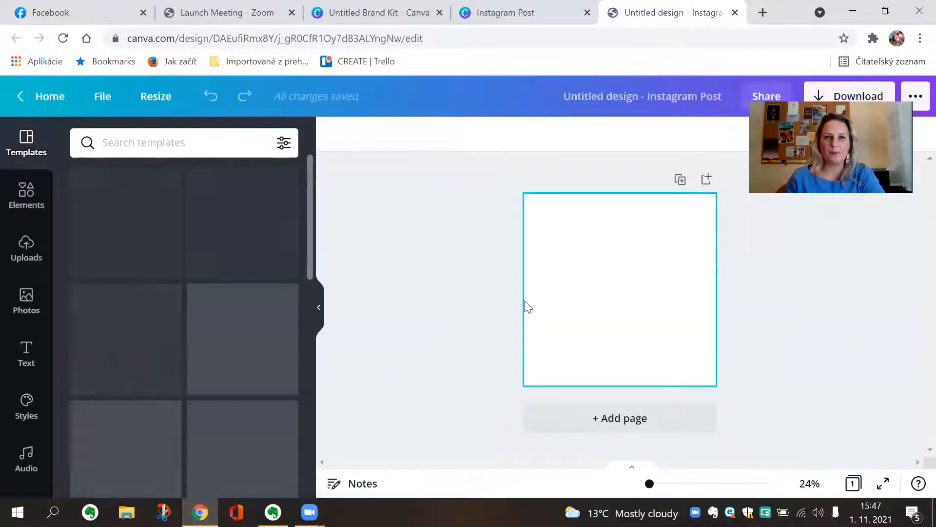
Step: Set the blank page's background to the golden brown from the "my brand colours" palette
{"action": "left_click", "coordinate": [335, 137]}
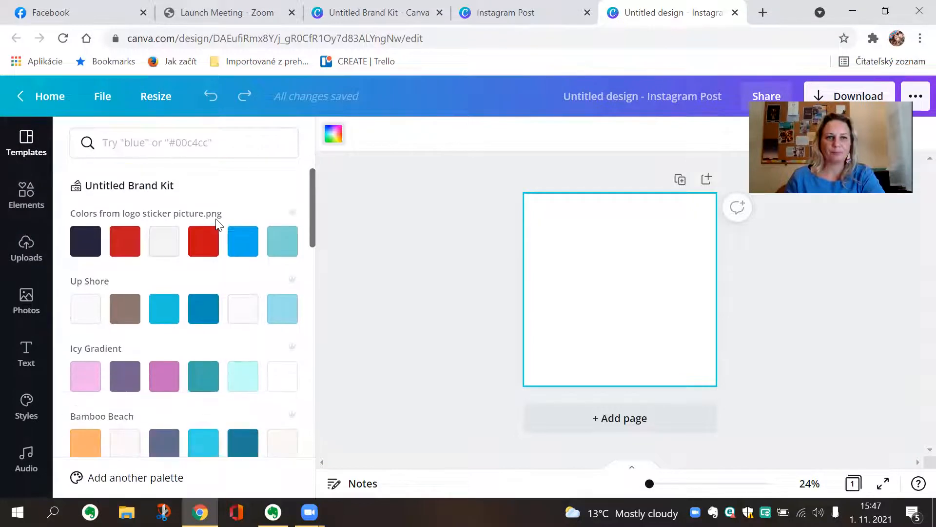
{"action": "scroll", "coordinate": [217, 225], "scroll_direction": "down", "scroll_amount": 8}
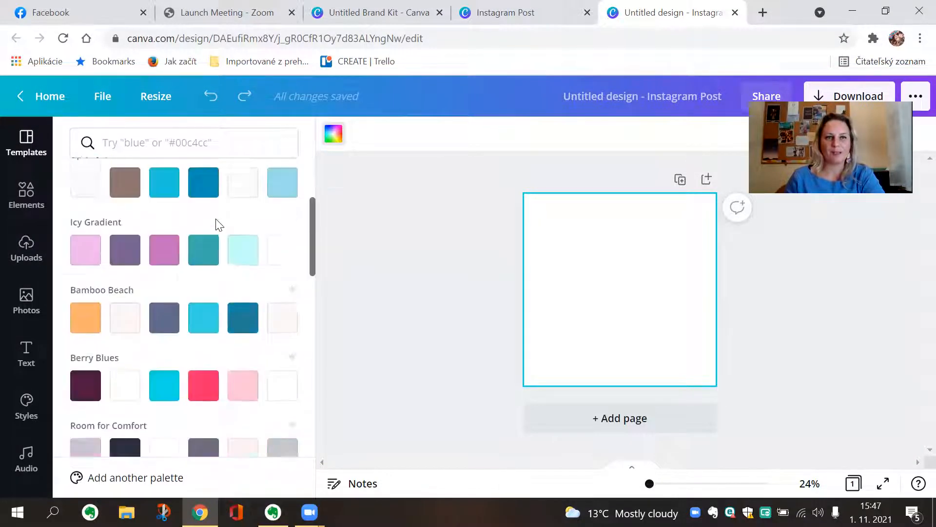
{"action": "scroll", "coordinate": [217, 225], "scroll_direction": "down", "scroll_amount": 15}
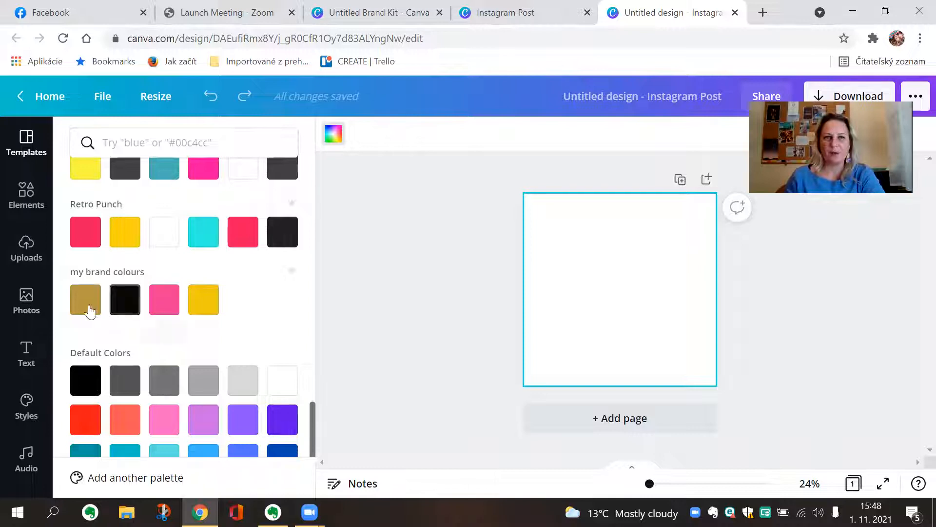
{"action": "left_click", "coordinate": [84, 303]}
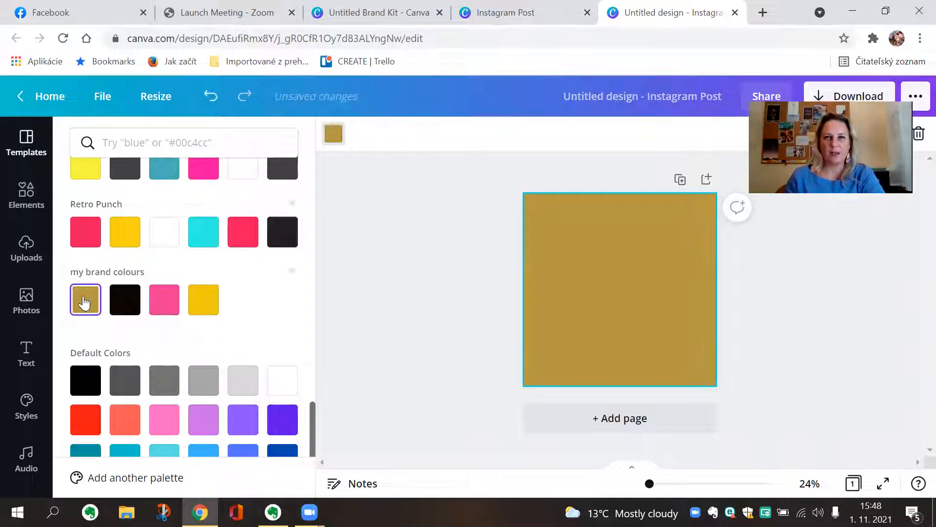
{"action": "scroll", "coordinate": [224, 255], "scroll_direction": "up", "scroll_amount": 2}
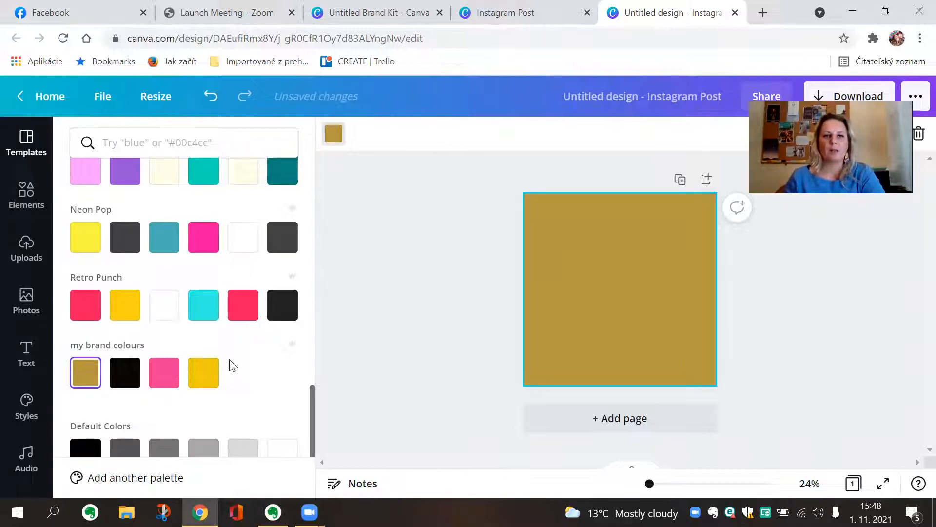
Step: Try the pink, yellow and black from the "my brand colours" palette as the page background, settling on yellow
{"action": "scroll", "coordinate": [233, 366], "scroll_direction": "up", "scroll_amount": 4}
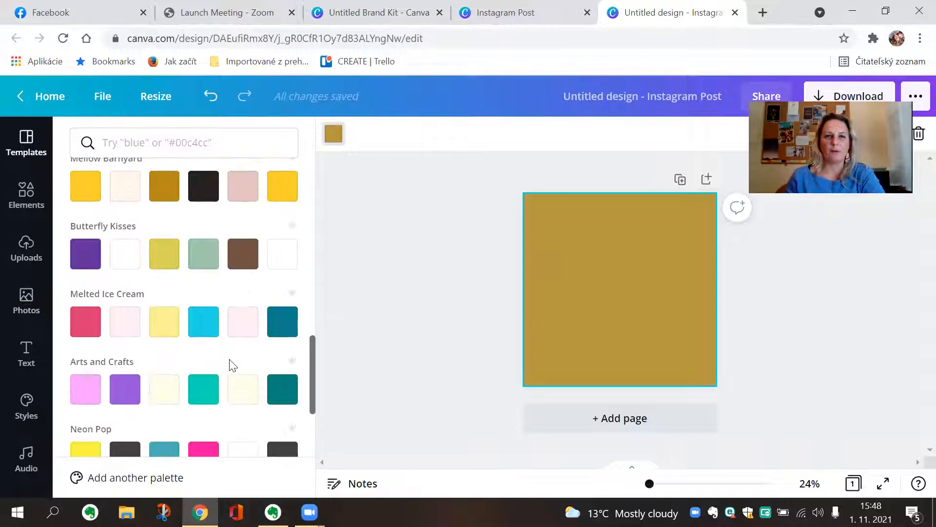
{"action": "scroll", "coordinate": [230, 364], "scroll_direction": "up", "scroll_amount": 10}
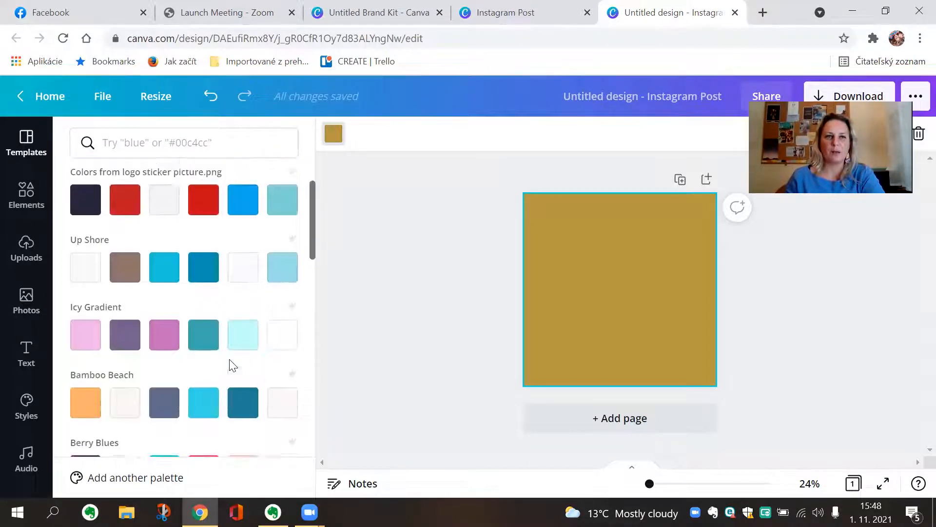
{"action": "scroll", "coordinate": [230, 359], "scroll_direction": "up", "scroll_amount": 3}
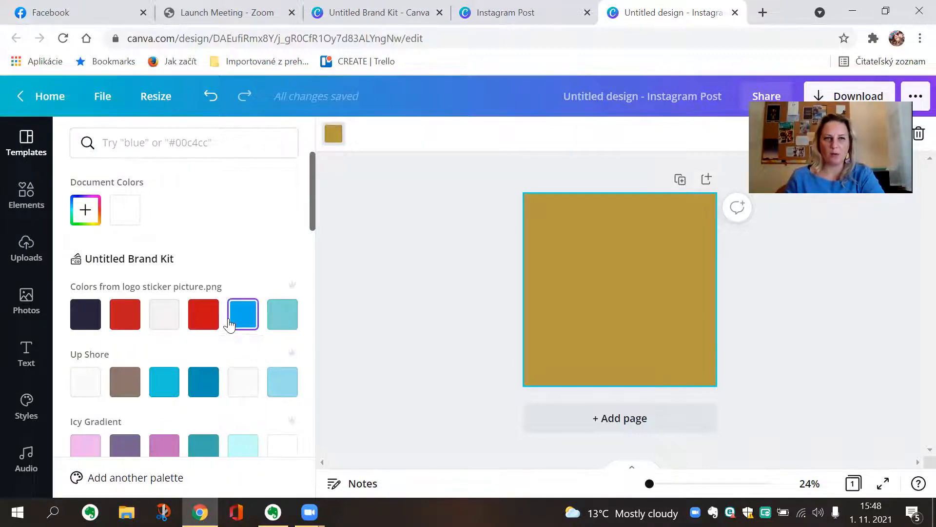
{"action": "scroll", "coordinate": [229, 325], "scroll_direction": "down", "scroll_amount": 12}
{"action": "scroll", "coordinate": [229, 325], "scroll_direction": "down", "scroll_amount": 8}
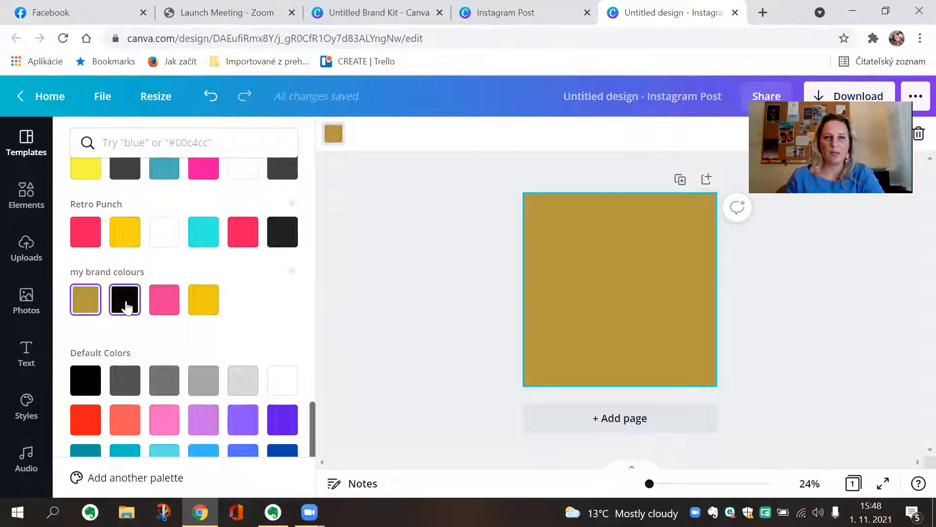
{"action": "left_click", "coordinate": [166, 303]}
{"action": "left_click", "coordinate": [202, 307]}
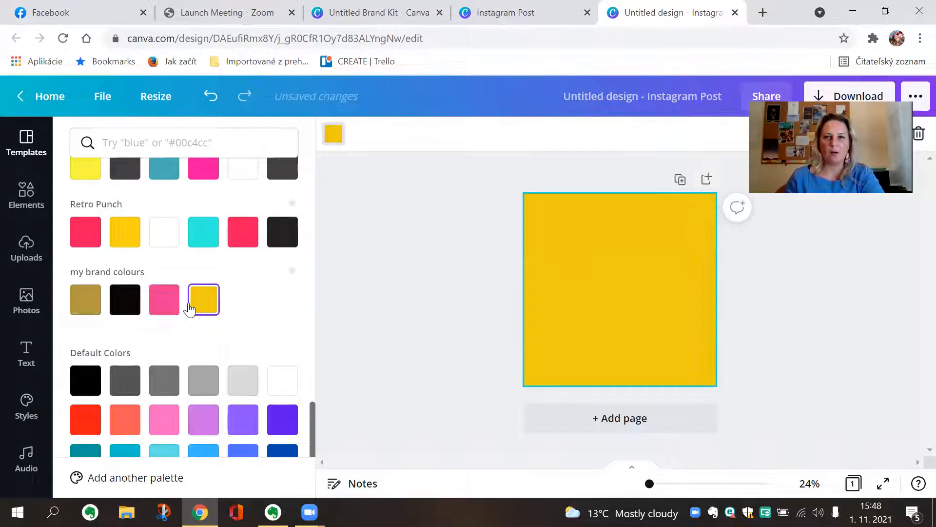
{"action": "left_click", "coordinate": [125, 299]}
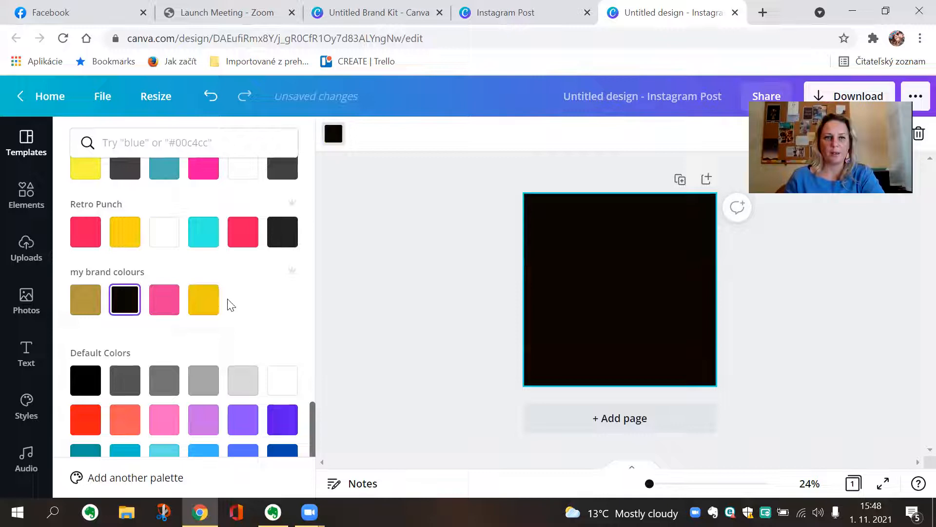
{"action": "scroll", "coordinate": [229, 304], "scroll_direction": "up", "scroll_amount": 6}
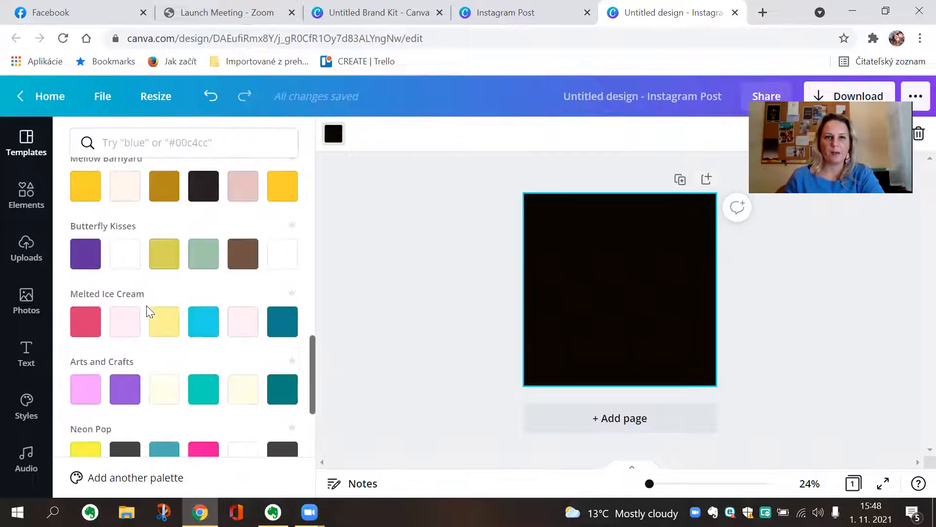
{"action": "scroll", "coordinate": [190, 356], "scroll_direction": "down", "scroll_amount": 6}
{"action": "left_click", "coordinate": [200, 227]}
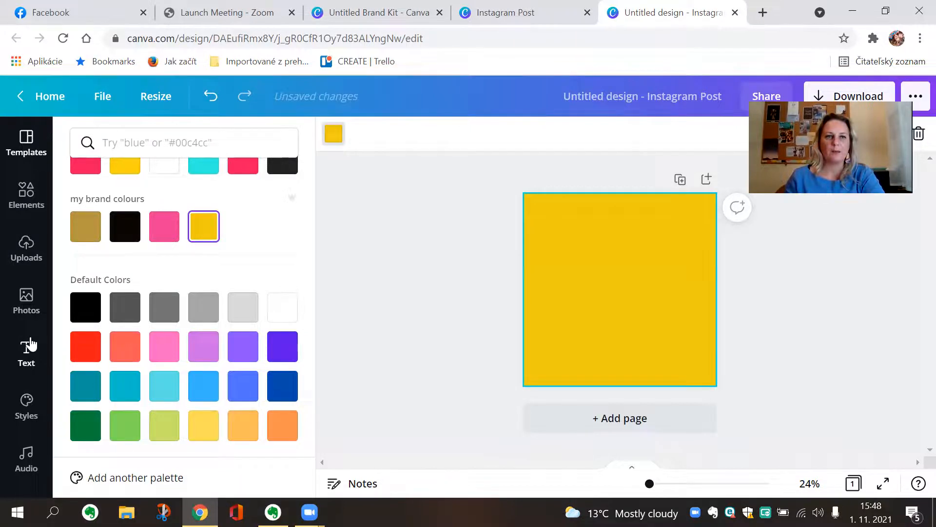
Step: Add a heading in the brand heading style across the middle of the page and enlarge it to font size 93,2
{"action": "left_click", "coordinate": [26, 345]}
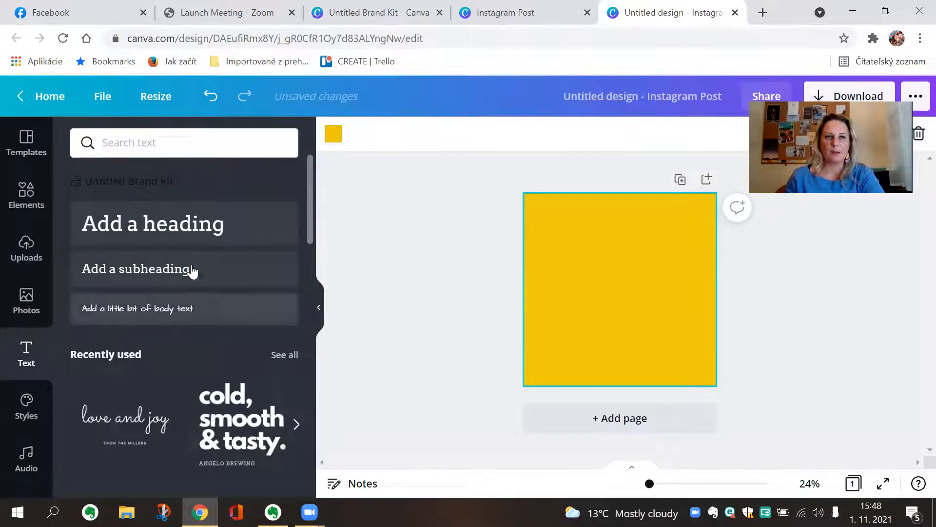
{"action": "left_click", "coordinate": [147, 231]}
{"action": "double_click", "coordinate": [643, 288]}
{"action": "left_click_drag", "start_coordinate": [657, 297], "coordinate": [697, 305]}
{"action": "left_click_drag", "start_coordinate": [593, 304], "coordinate": [548, 332]}
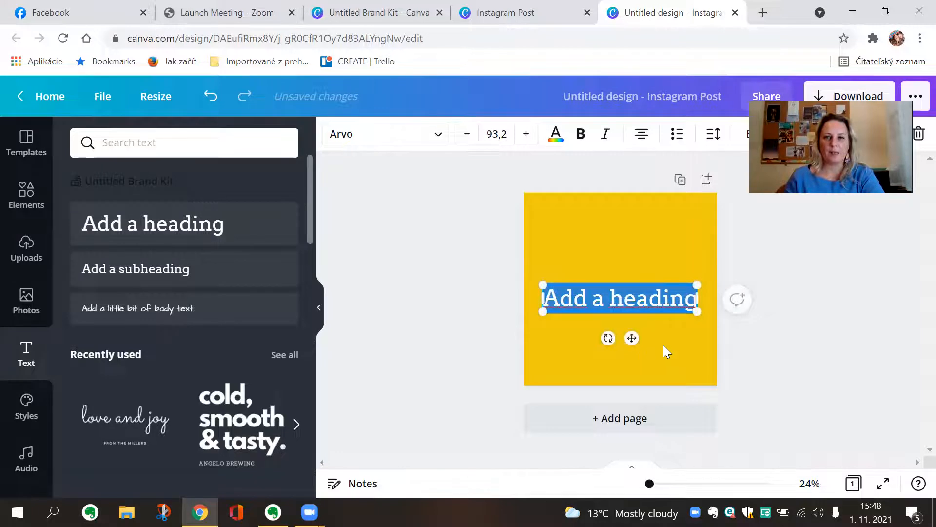
{"action": "left_click", "coordinate": [660, 350]}
{"action": "left_click", "coordinate": [665, 300]}
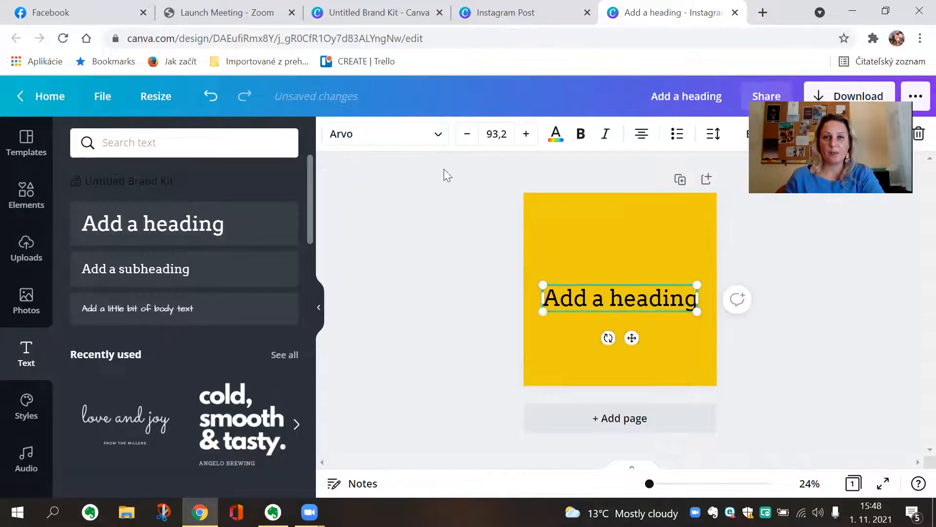
Step: Add a subheading and body text in the brand styles below the heading, and compare them with the brand fonts in the Brand Kit
{"action": "left_click", "coordinate": [191, 269]}
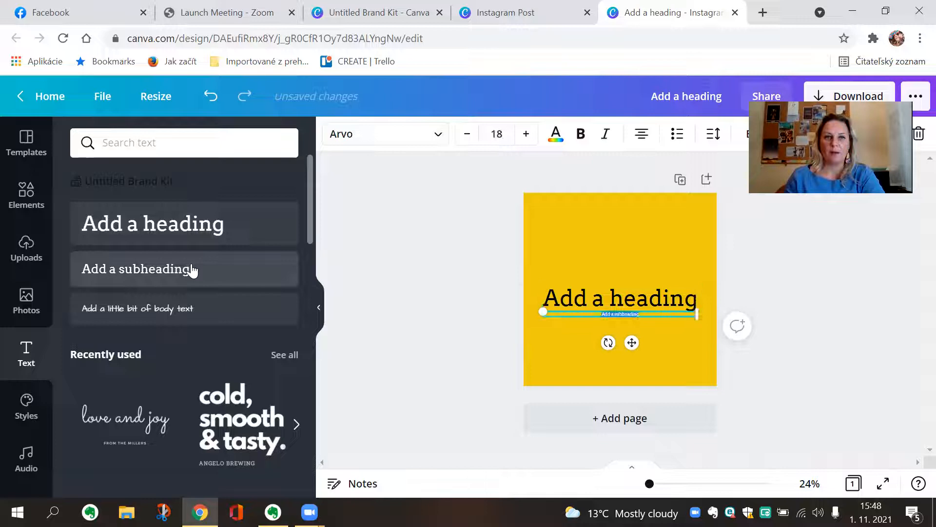
{"action": "left_click", "coordinate": [214, 315]}
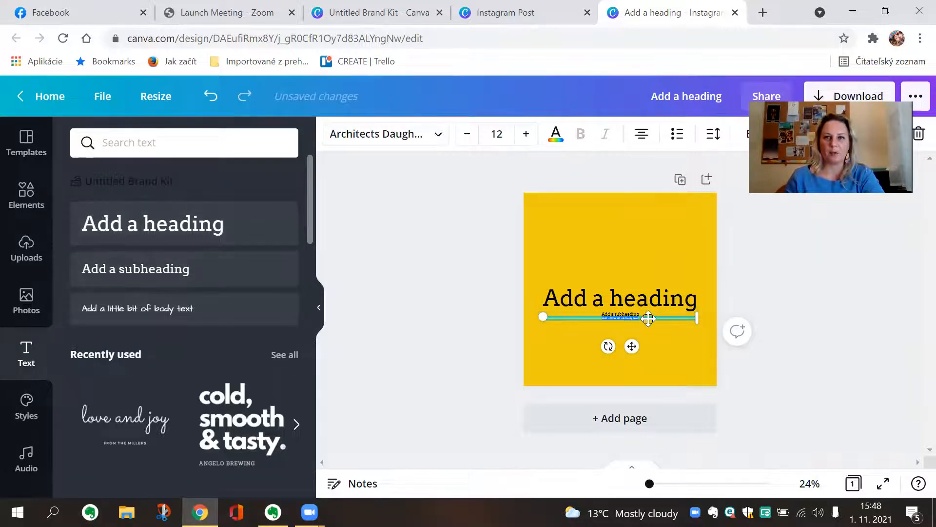
{"action": "left_click", "coordinate": [684, 349]}
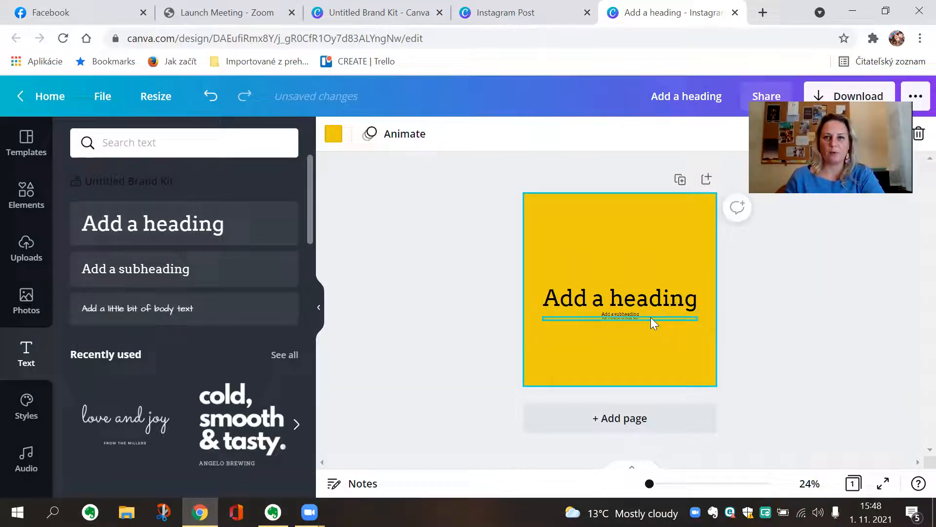
{"action": "left_click", "coordinate": [395, 13]}
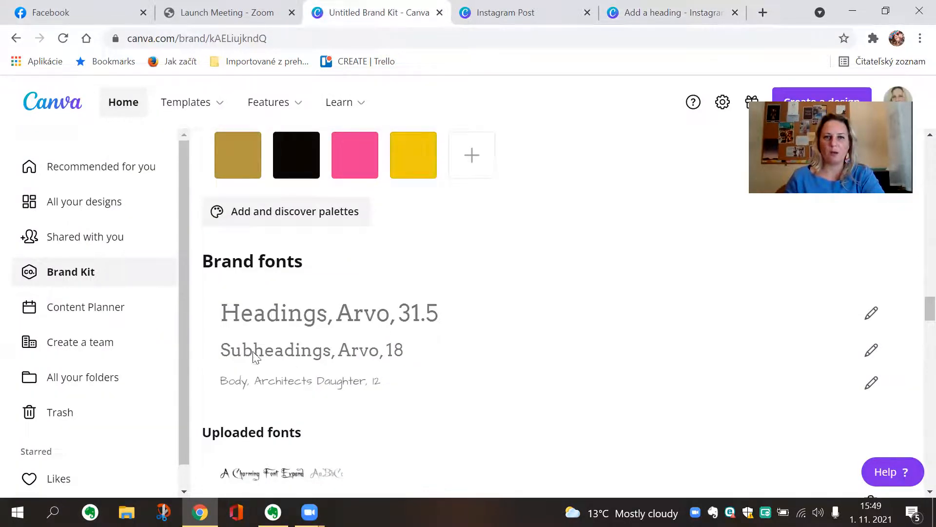
{"action": "left_click", "coordinate": [634, 19]}
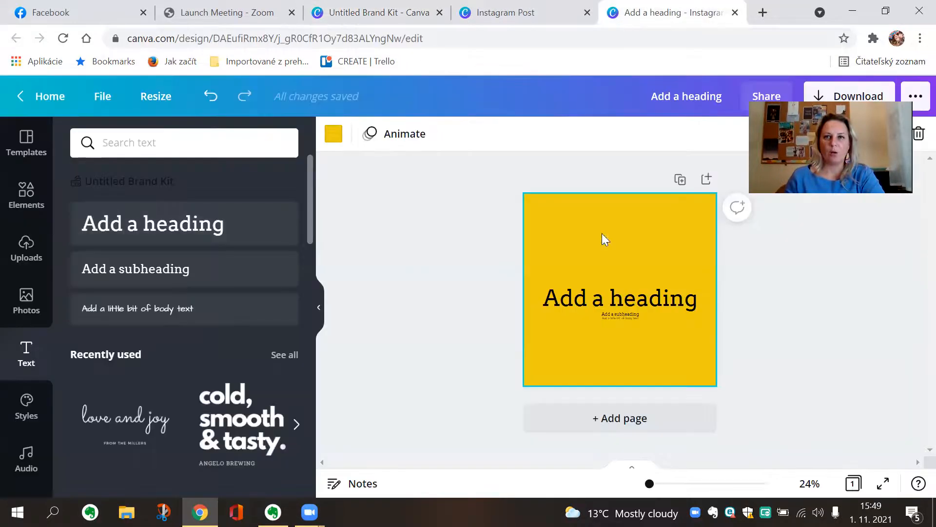
Step: Move the heading to the upper part of the page and space the subheading and body text apart below it
{"action": "left_click_drag", "start_coordinate": [600, 301], "coordinate": [603, 225]}
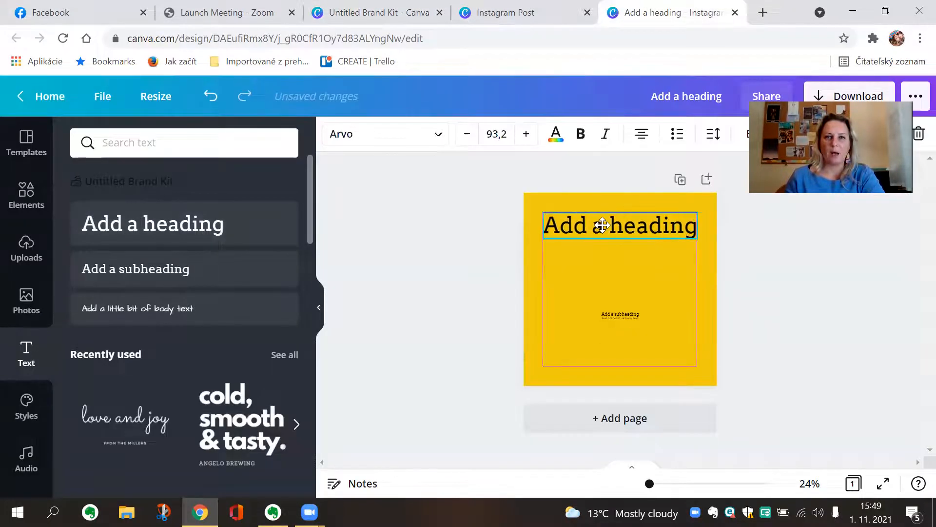
{"action": "left_click", "coordinate": [624, 317]}
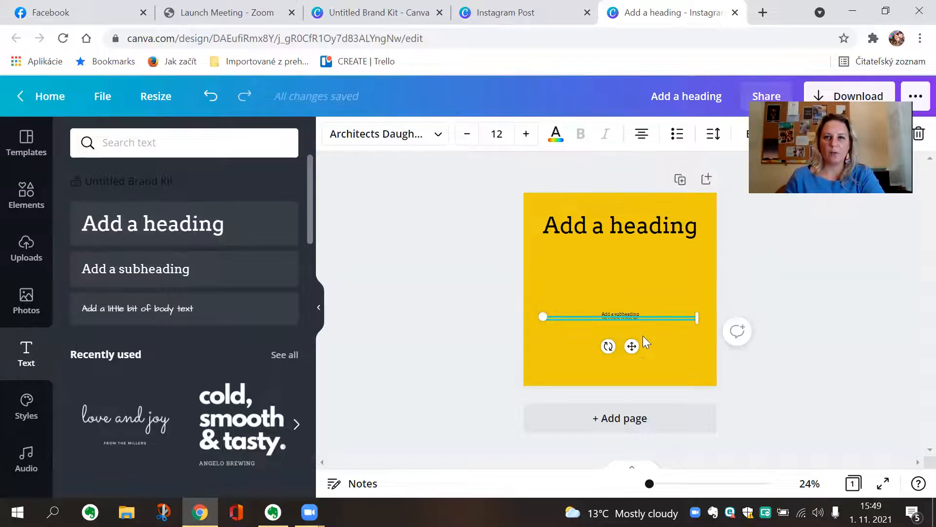
{"action": "left_click_drag", "start_coordinate": [650, 484], "coordinate": [657, 483]}
{"action": "left_click_drag", "start_coordinate": [642, 355], "coordinate": [646, 299]}
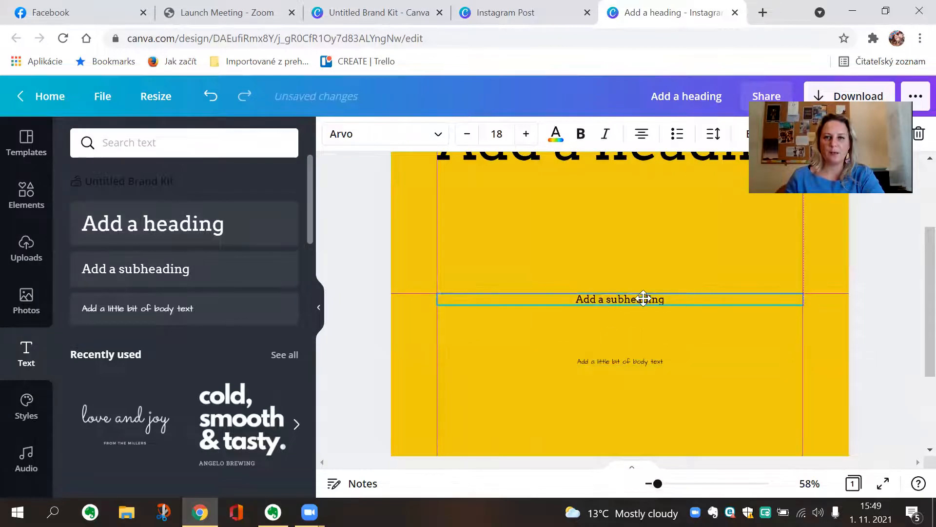
Step: Enlarge the subheading to font size 18,7 and widen its text box to about 953
{"action": "left_click_drag", "start_coordinate": [433, 307], "coordinate": [421, 338]}
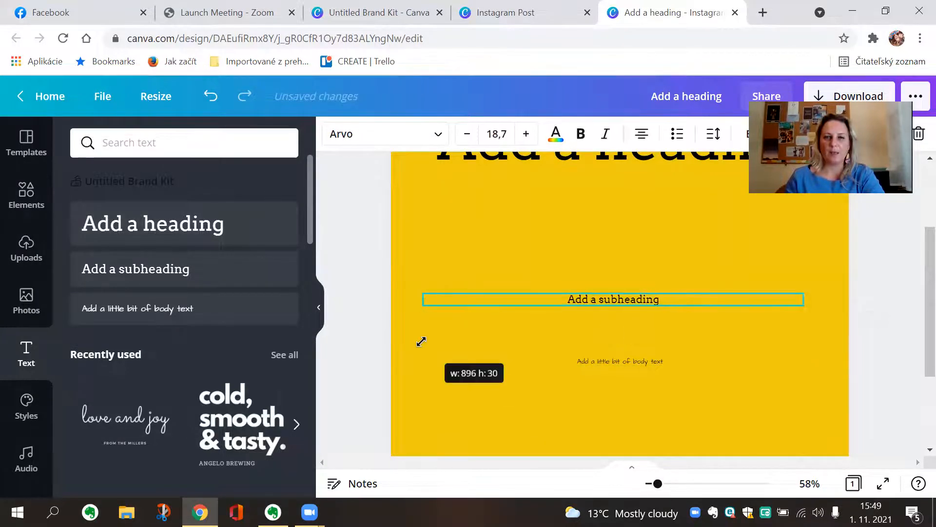
{"action": "left_click_drag", "start_coordinate": [803, 299], "coordinate": [828, 299]}
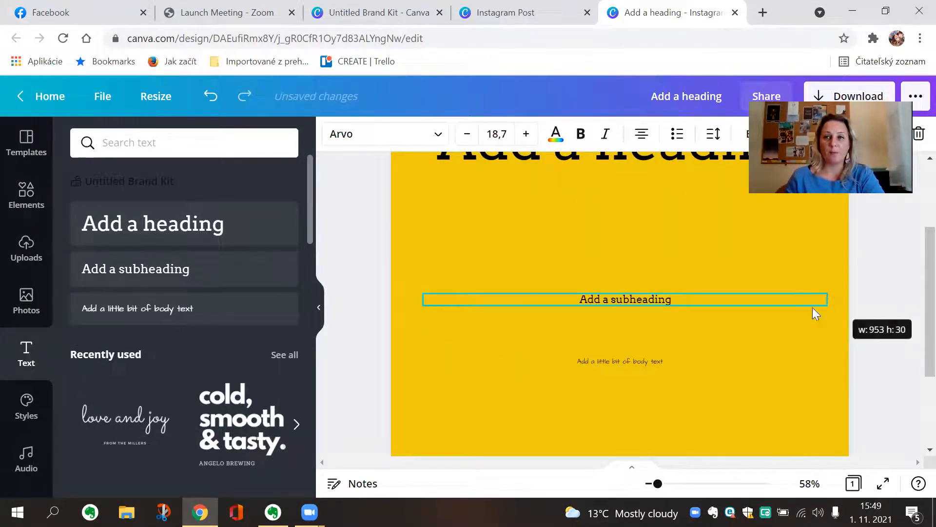
{"action": "left_click", "coordinate": [746, 361]}
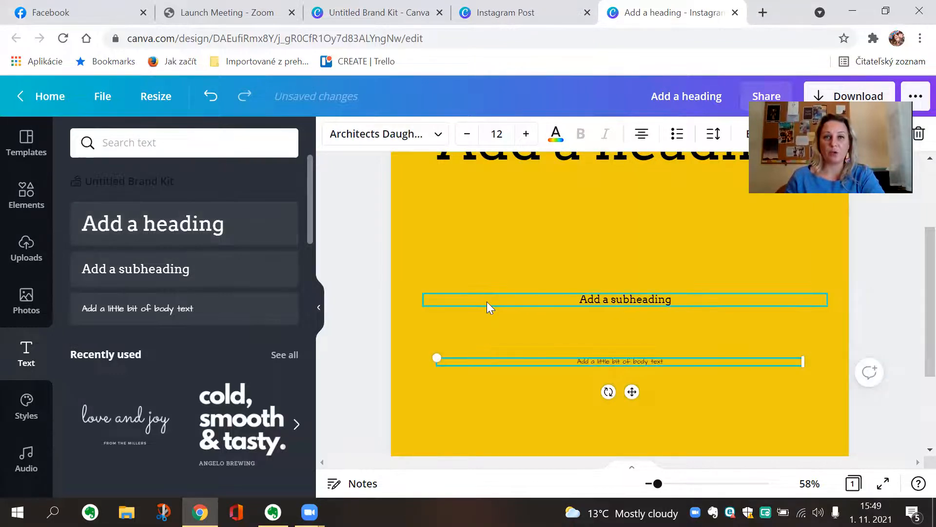
{"action": "scroll", "coordinate": [486, 301], "scroll_direction": "up", "scroll_amount": 3}
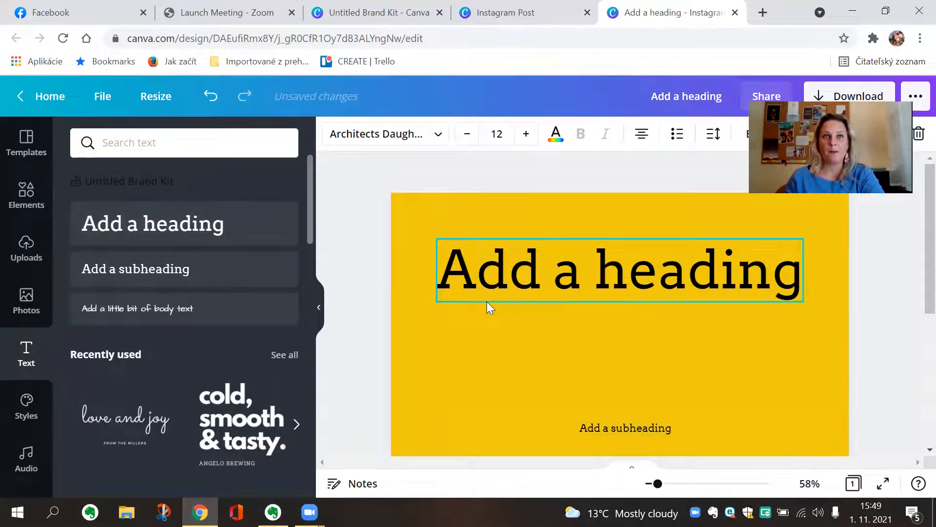
{"action": "left_click", "coordinate": [481, 364]}
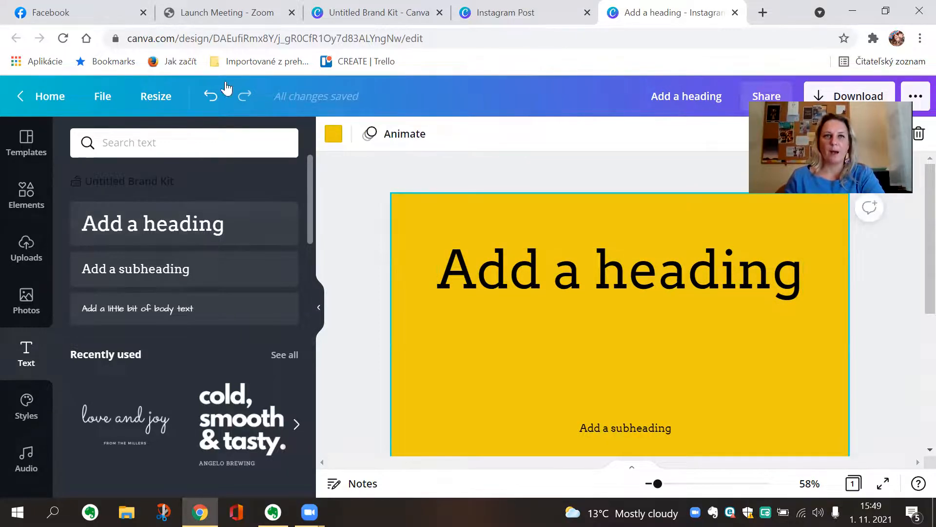
Step: Switch to the Brand Kit page and review the "my brand colours" palette and the heading, subheading and body fonts
{"action": "left_click", "coordinate": [385, 12]}
{"action": "mouse_move", "coordinate": [379, 117]}
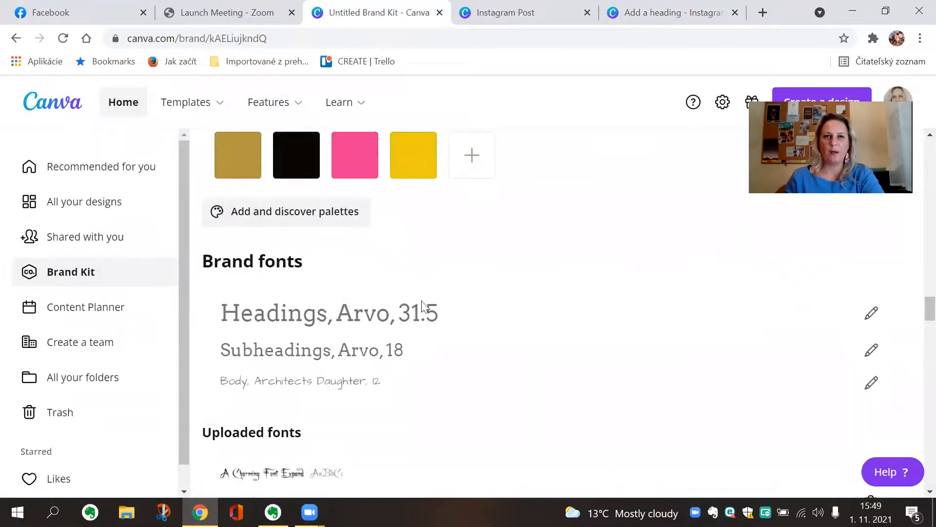
{"action": "scroll", "coordinate": [422, 307], "scroll_direction": "up", "scroll_amount": 2}
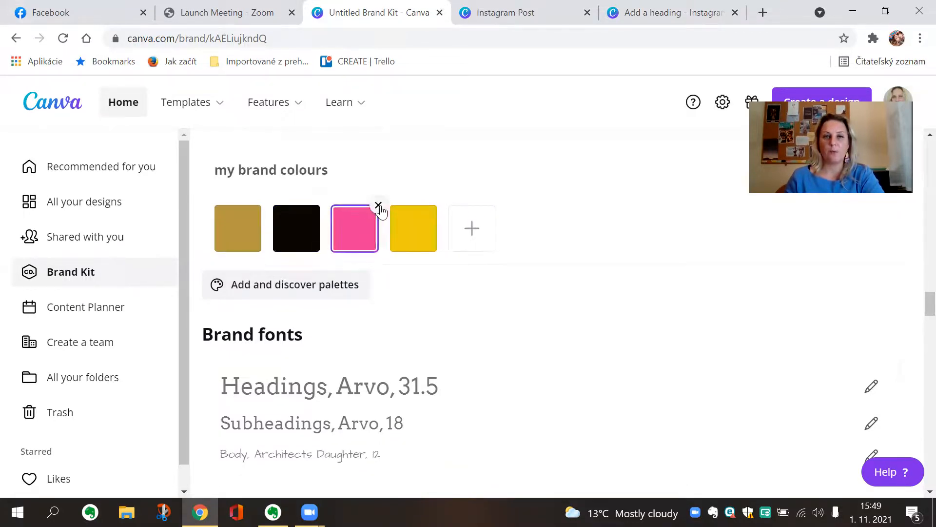
{"action": "scroll", "coordinate": [444, 321], "scroll_direction": "down", "scroll_amount": 1}
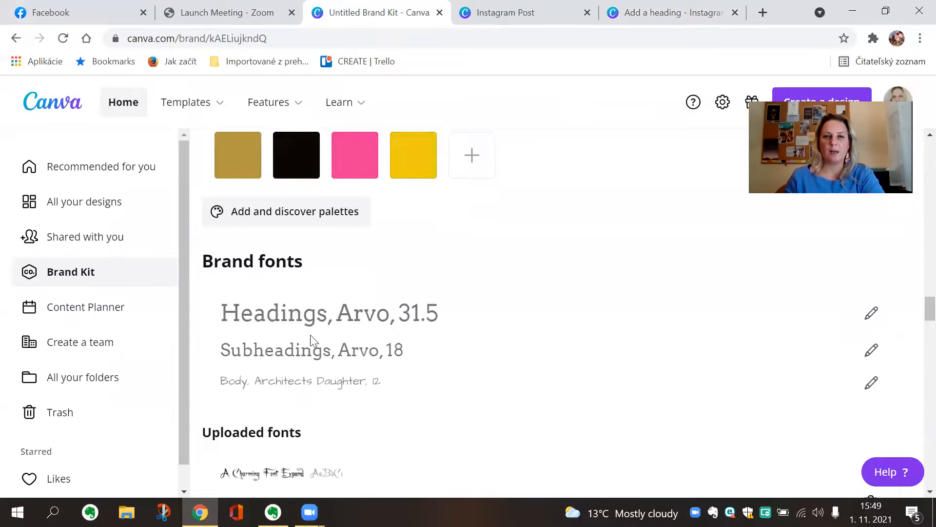